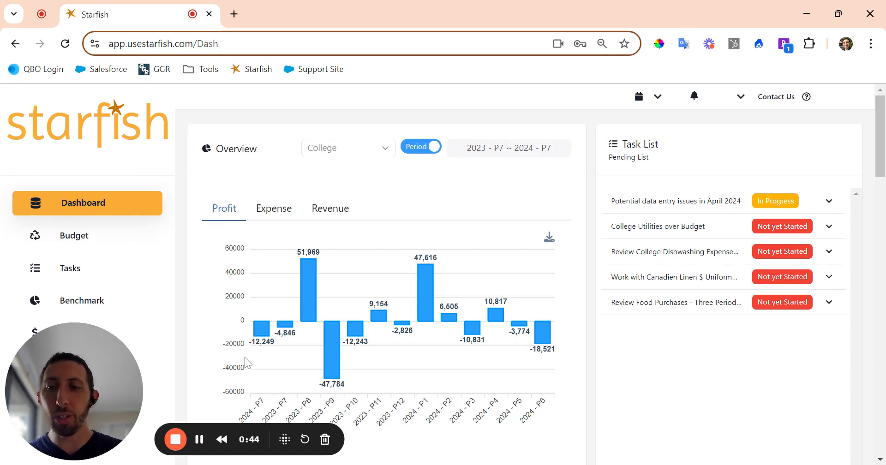
Bring up the admin flyout menu from the settings item at the bottom of the sidebar.
{"action": "mouse_move", "coordinate": [154, 407]}
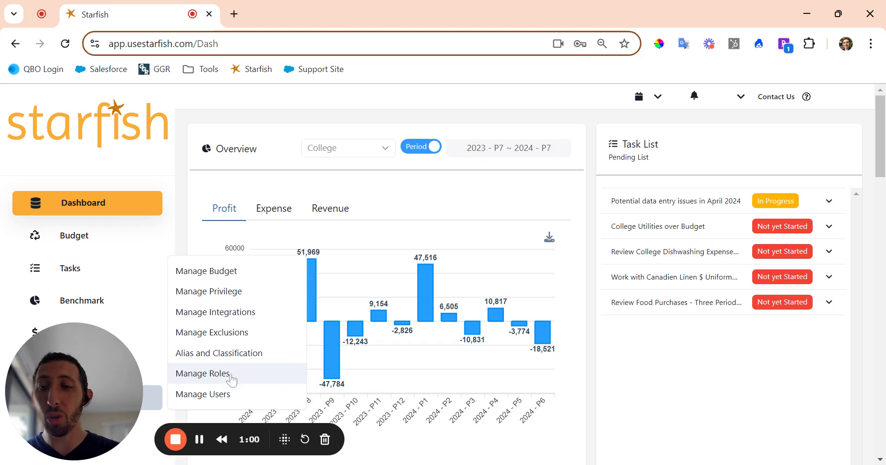
Add and save a General Manager role with Dashboard, Budget, Benchmark, Cost, Tasks and Comparison Overtime ticked.
{"action": "left_click", "coordinate": [219, 381]}
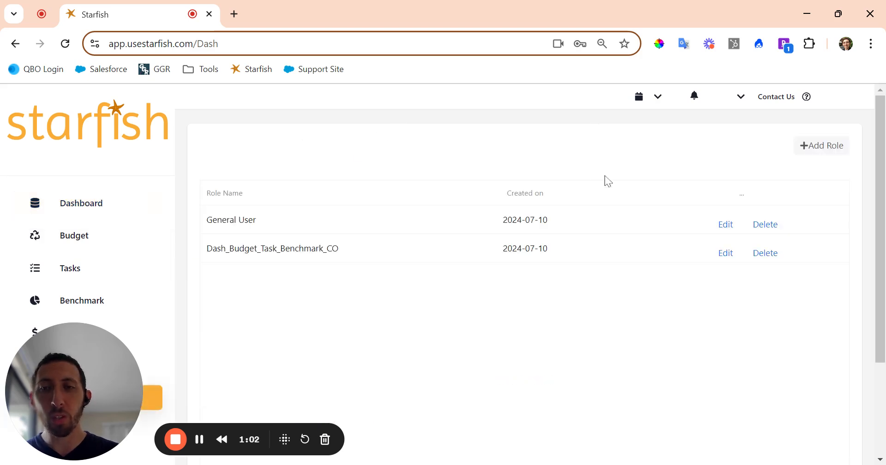
{"action": "left_click", "coordinate": [834, 154]}
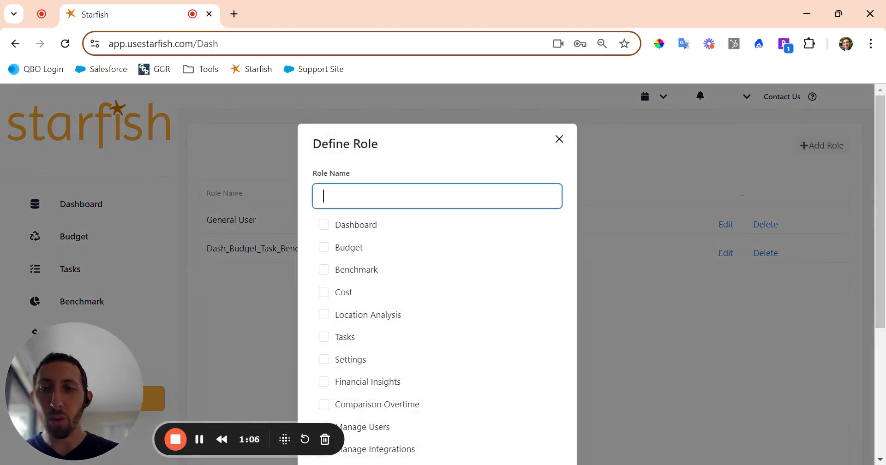
{"action": "type", "text": "General Manager"}
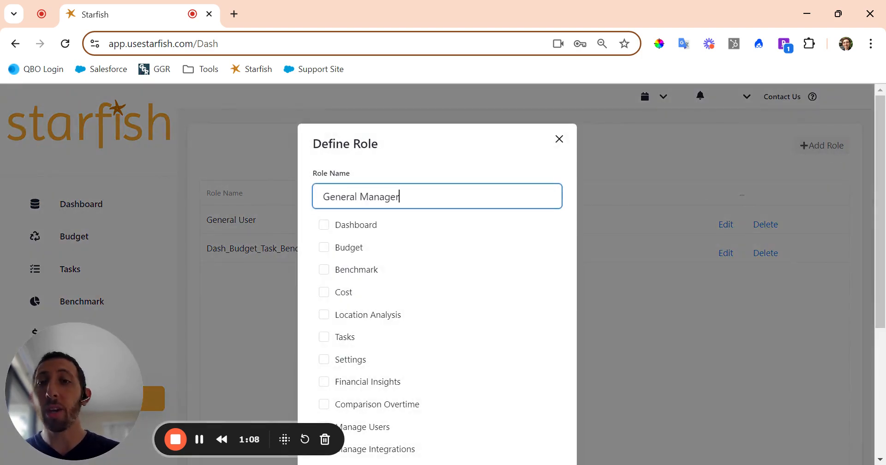
{"action": "left_click", "coordinate": [358, 229]}
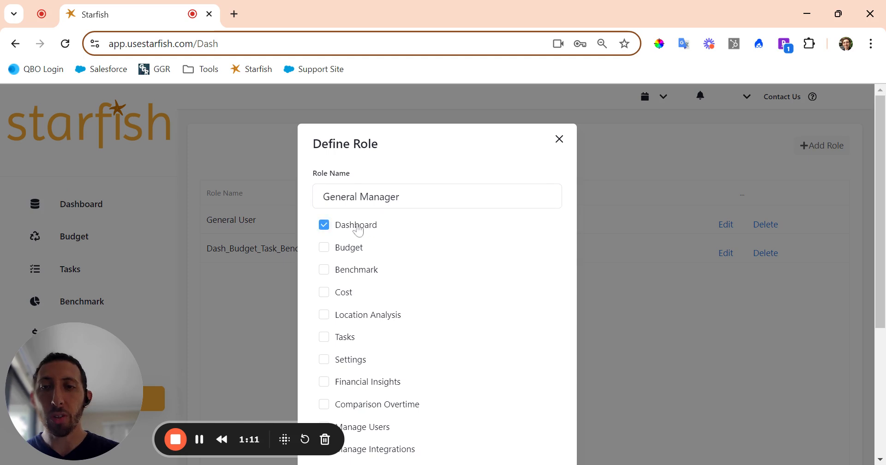
{"action": "left_click", "coordinate": [340, 251]}
{"action": "left_click", "coordinate": [348, 275]}
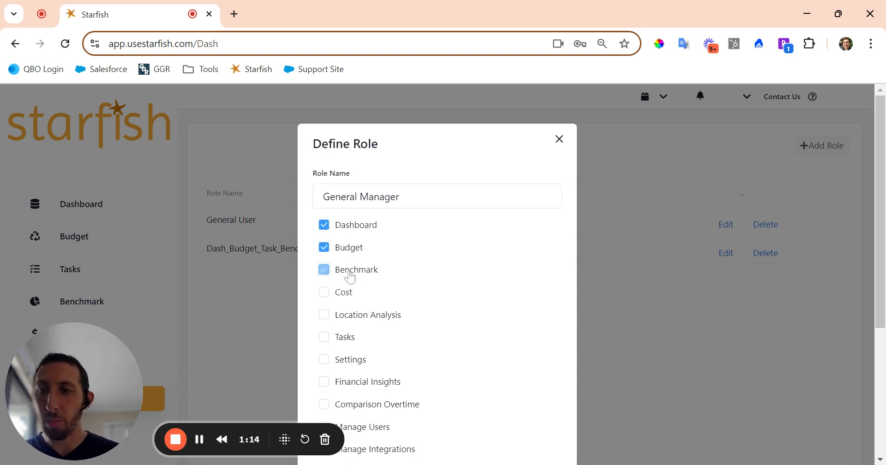
{"action": "left_click", "coordinate": [345, 293]}
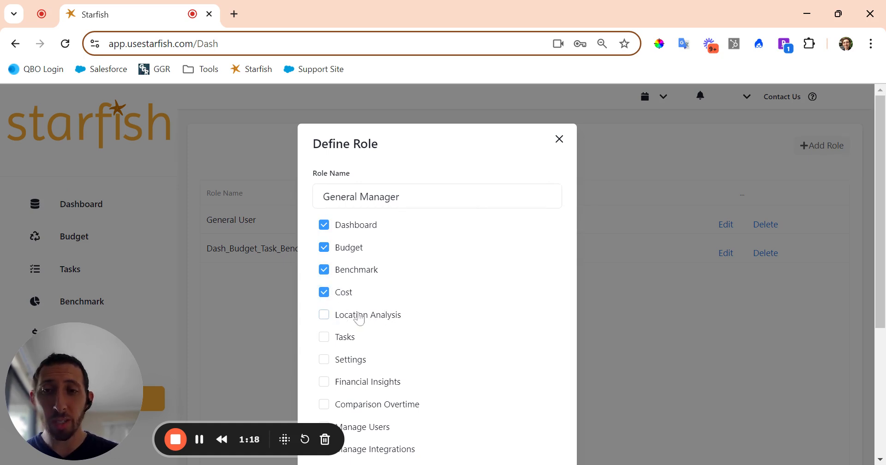
{"action": "left_click", "coordinate": [323, 337]}
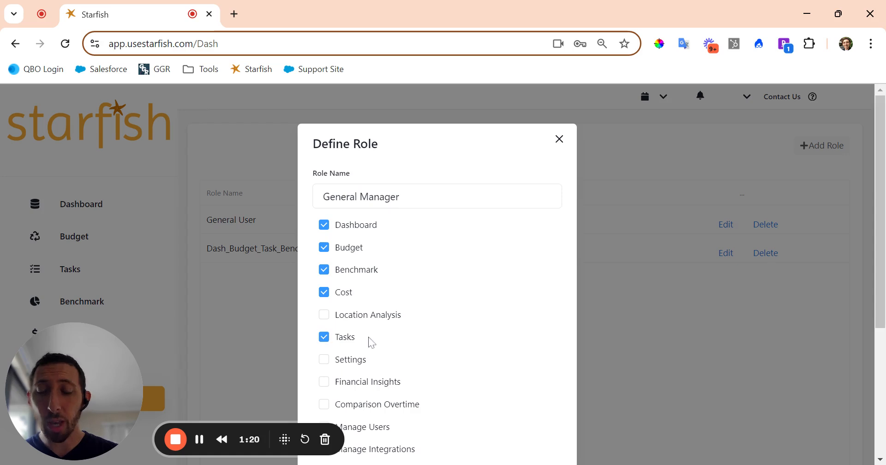
{"action": "scroll", "coordinate": [370, 341], "scroll_direction": "down", "scroll_amount": 1}
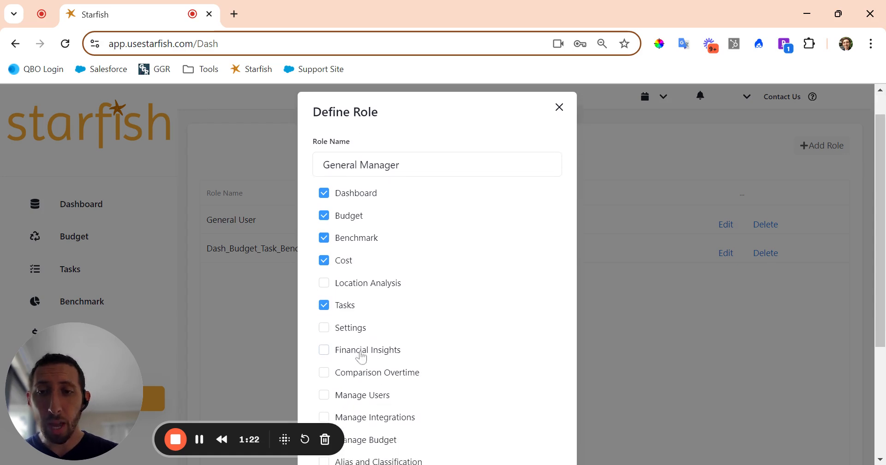
{"action": "left_click", "coordinate": [348, 377]}
{"action": "scroll", "coordinate": [424, 364], "scroll_direction": "down", "scroll_amount": 4}
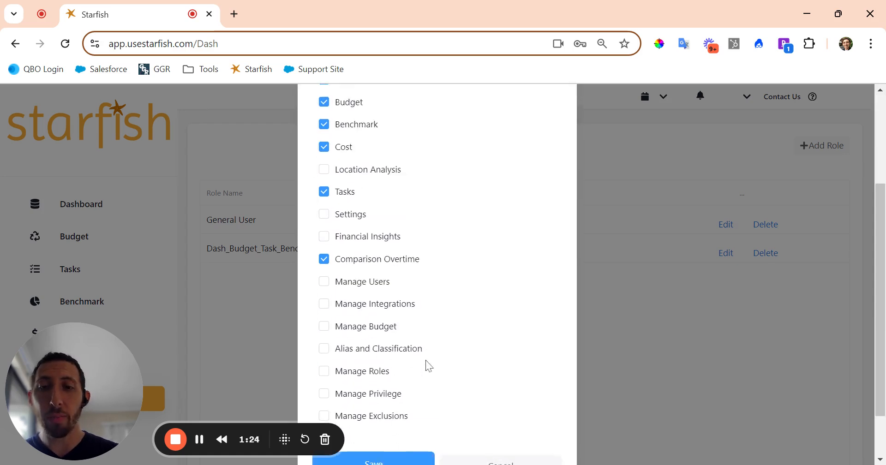
{"action": "left_click", "coordinate": [399, 403]}
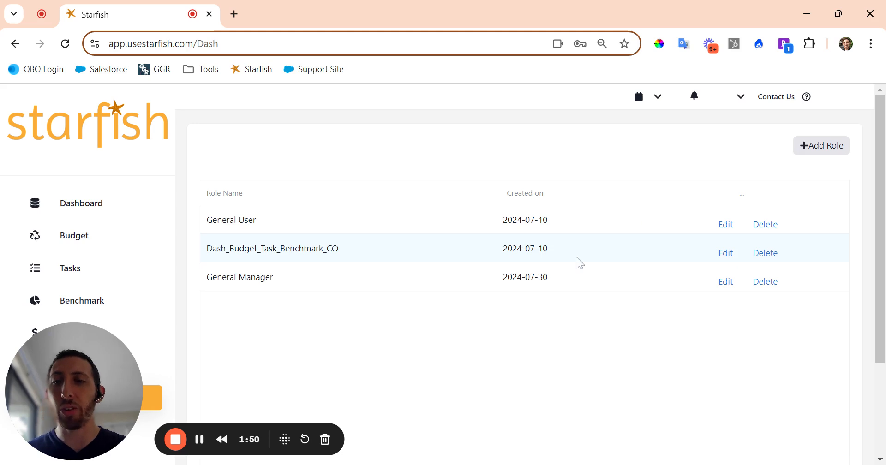
Reopen the admin management menu from the sidebar settings item.
{"action": "left_click", "coordinate": [154, 405]}
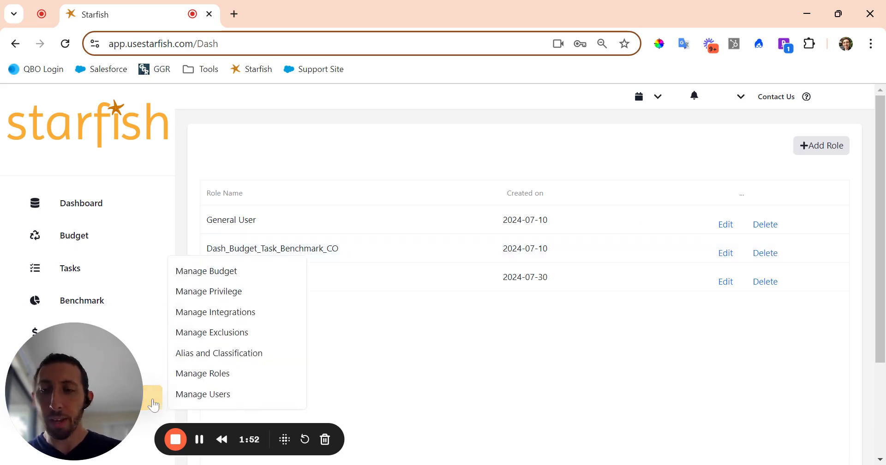
Add a privilege named College with the College integration assigned.
{"action": "left_click", "coordinate": [208, 291]}
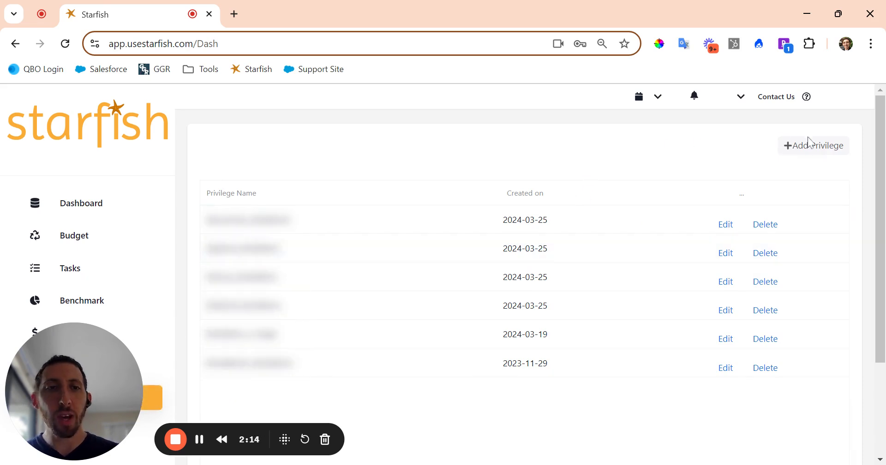
{"action": "left_click", "coordinate": [815, 154]}
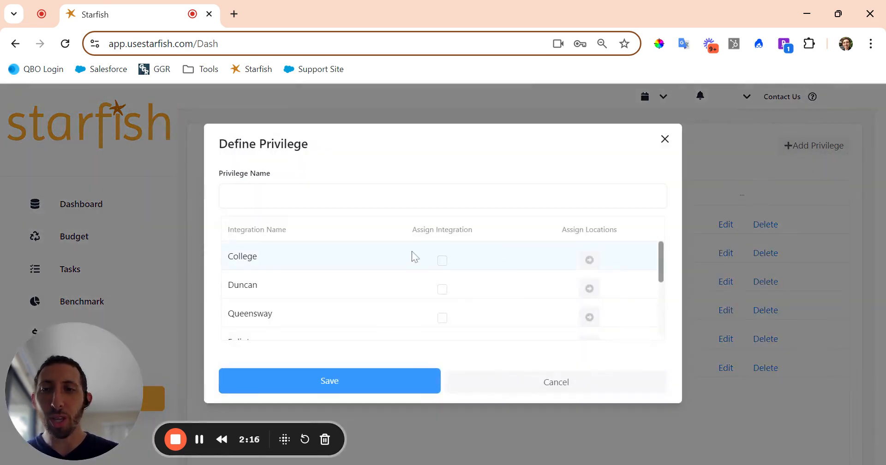
{"action": "scroll", "coordinate": [411, 255], "scroll_direction": "down", "scroll_amount": 1}
{"action": "scroll", "coordinate": [412, 256], "scroll_direction": "up", "scroll_amount": 1}
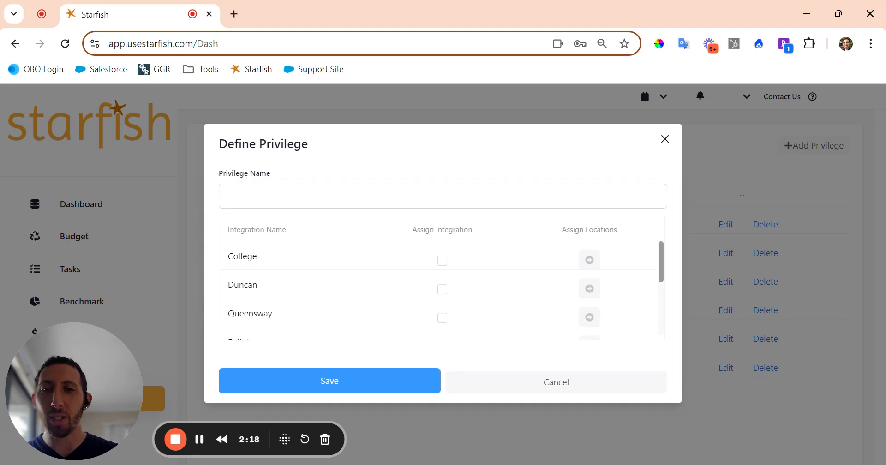
{"action": "left_click", "coordinate": [406, 196]}
{"action": "type", "text": "College"}
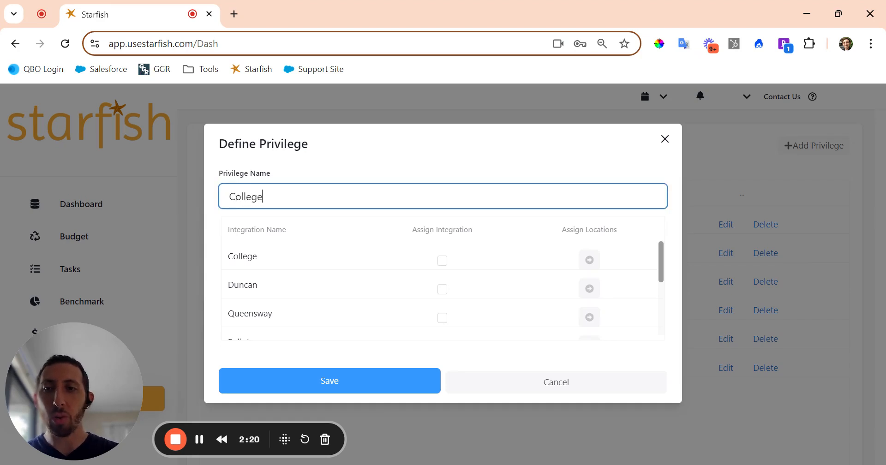
{"action": "left_click", "coordinate": [443, 260]}
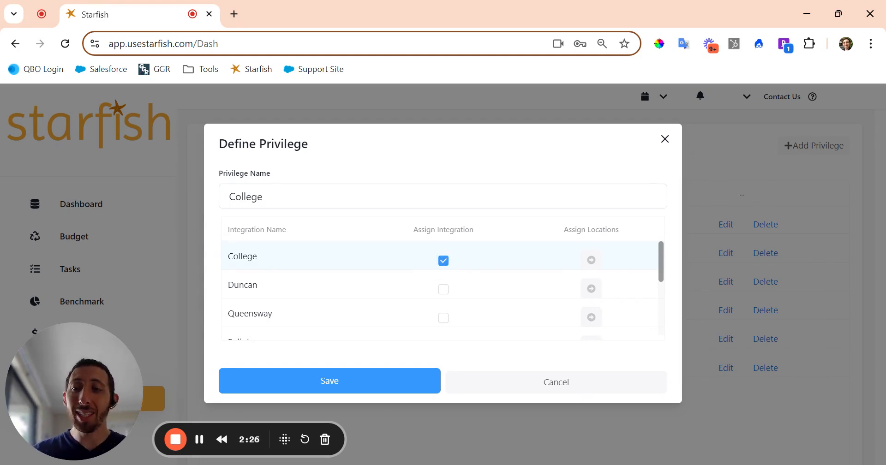
{"action": "scroll", "coordinate": [364, 257], "scroll_direction": "down", "scroll_amount": 3}
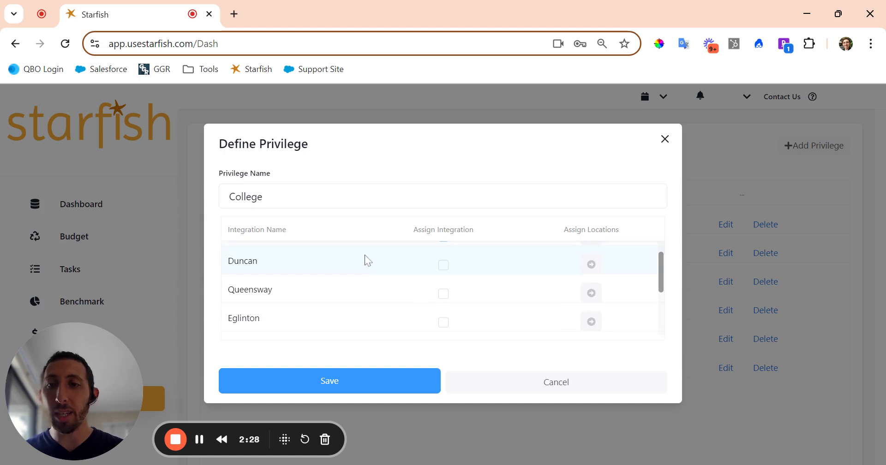
{"action": "scroll", "coordinate": [366, 258], "scroll_direction": "up", "scroll_amount": 1}
{"action": "scroll", "coordinate": [367, 259], "scroll_direction": "up", "scroll_amount": 2}
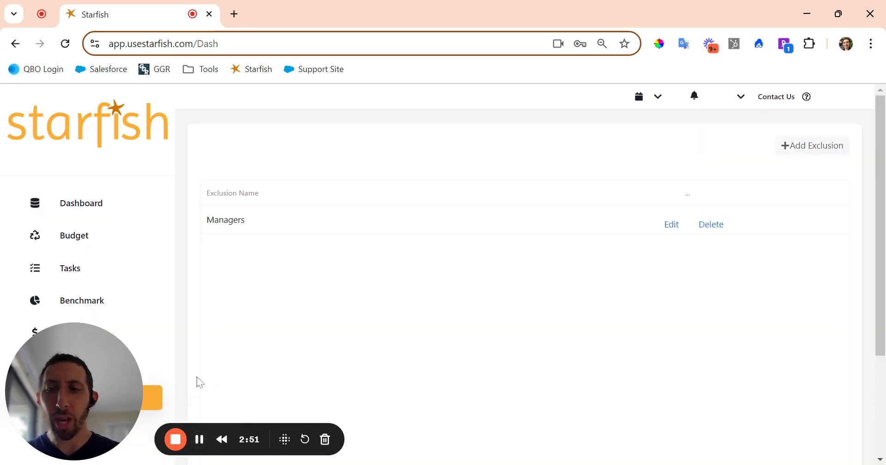
On the exclusions page, add a new exclusion and name it College GM.
{"action": "left_click", "coordinate": [152, 403]}
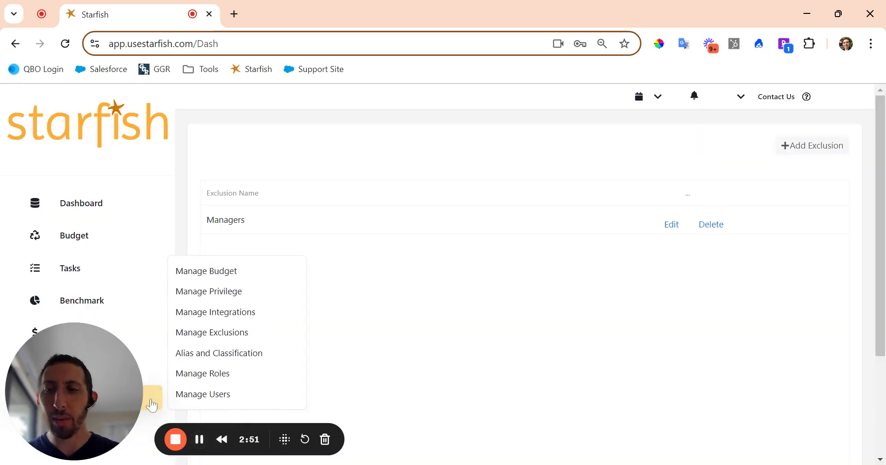
{"action": "left_click", "coordinate": [236, 333]}
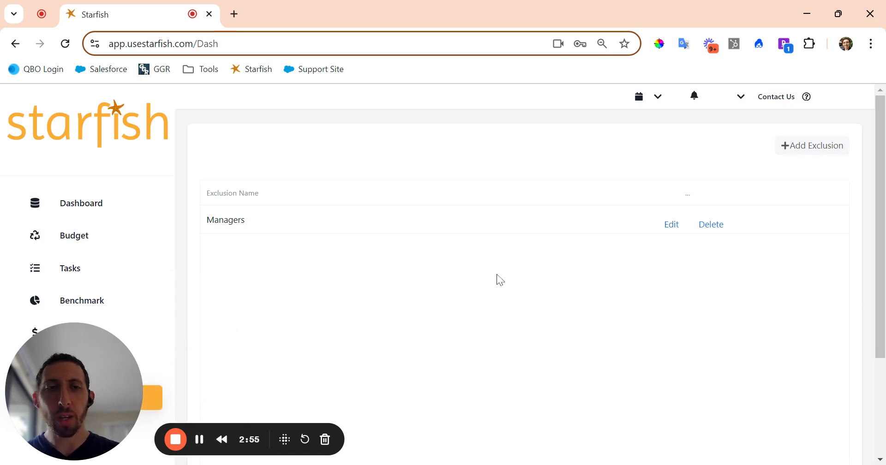
{"action": "left_click", "coordinate": [817, 149]}
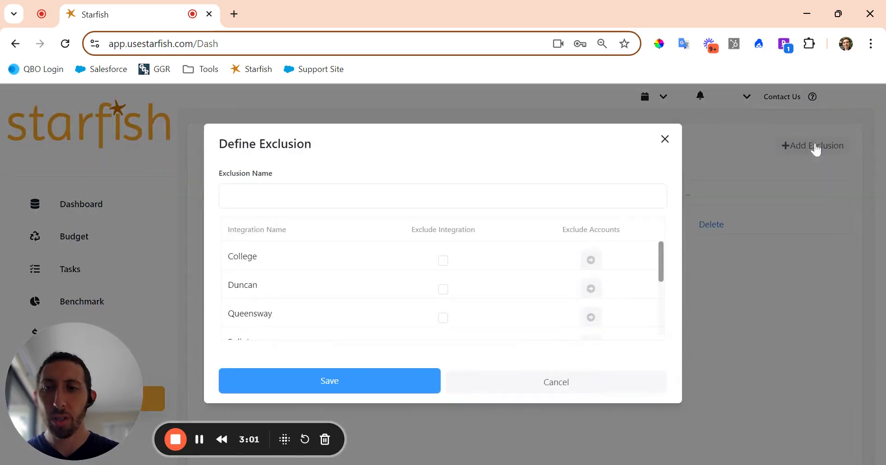
{"action": "left_click", "coordinate": [405, 194]}
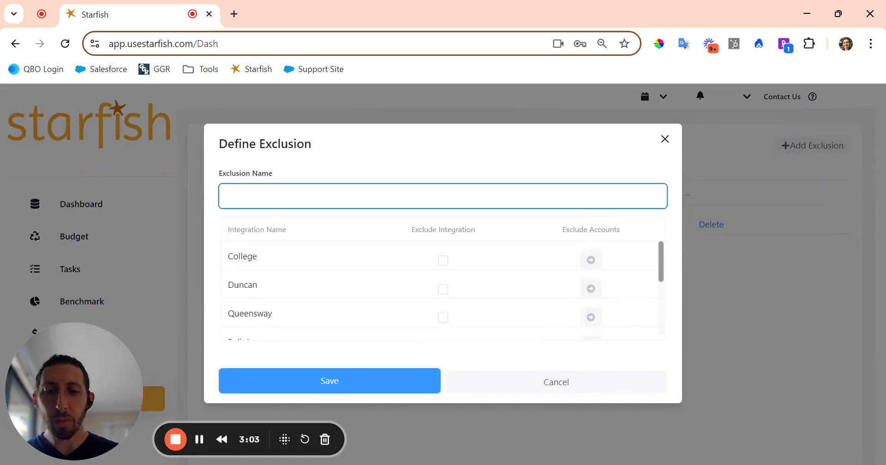
{"action": "type", "text": "College GM"}
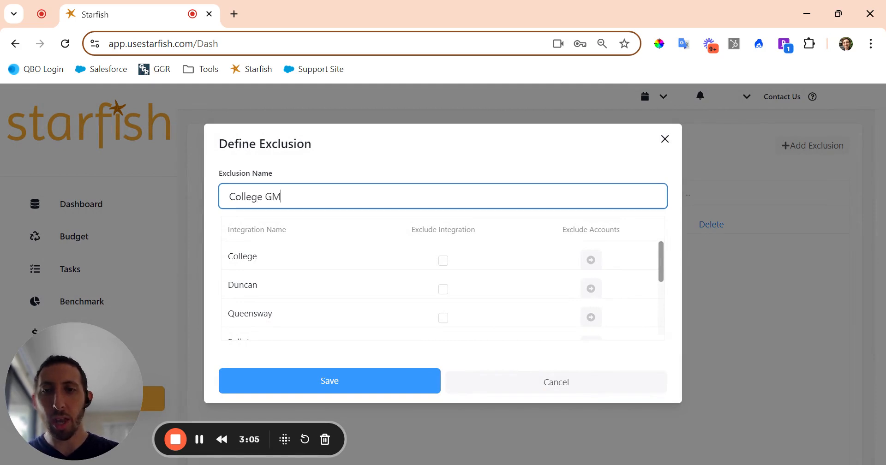
Exclude the College integration plus the 6001 and 6620 Management fees accounts found via 'managem'.
{"action": "left_click", "coordinate": [443, 260]}
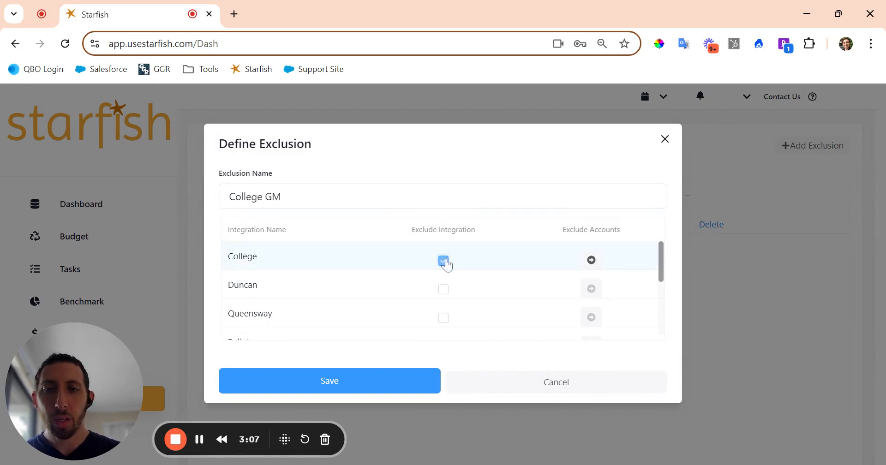
{"action": "left_click", "coordinate": [591, 260]}
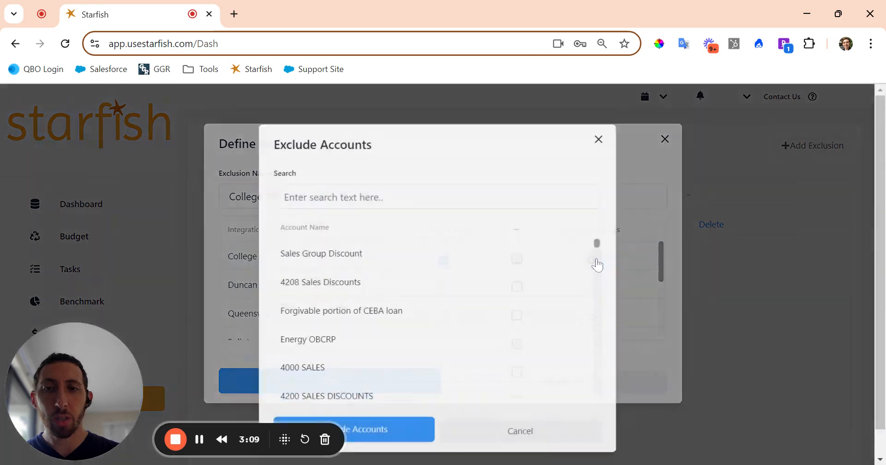
{"action": "scroll", "coordinate": [420, 268], "scroll_direction": "down", "scroll_amount": 1}
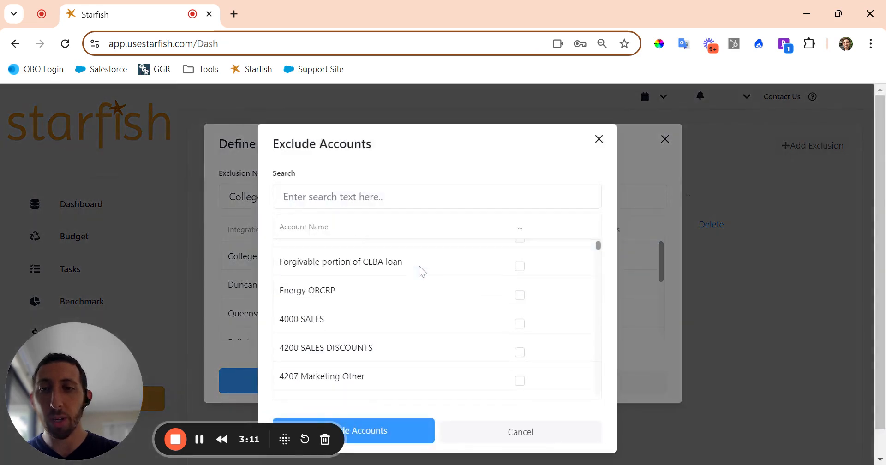
{"action": "scroll", "coordinate": [420, 270], "scroll_direction": "up", "scroll_amount": 1}
{"action": "left_click", "coordinate": [363, 206]}
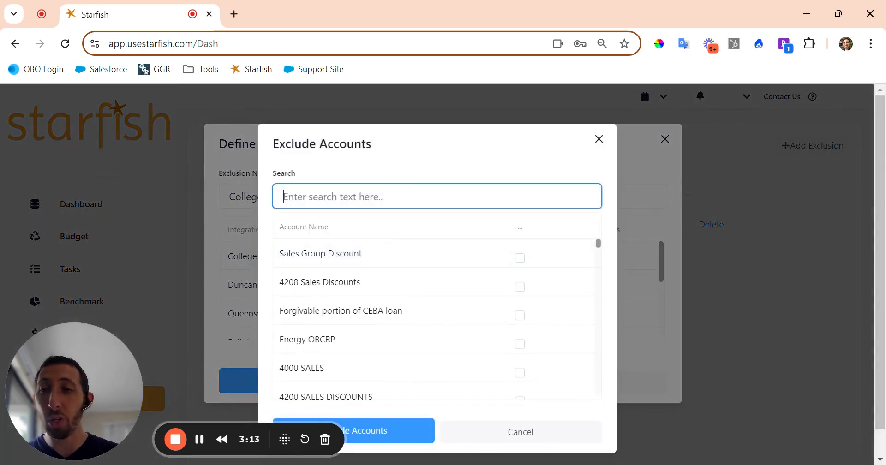
{"action": "type", "text": "managem"}
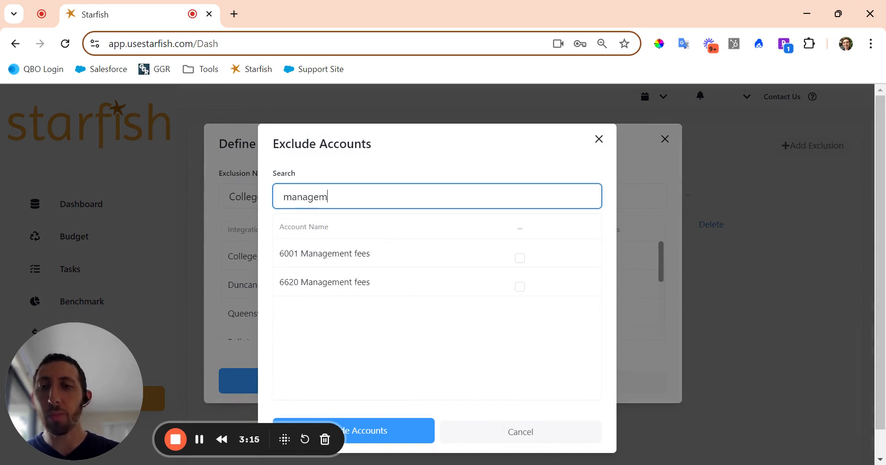
{"action": "left_click", "coordinate": [519, 257]}
{"action": "left_click", "coordinate": [520, 287]}
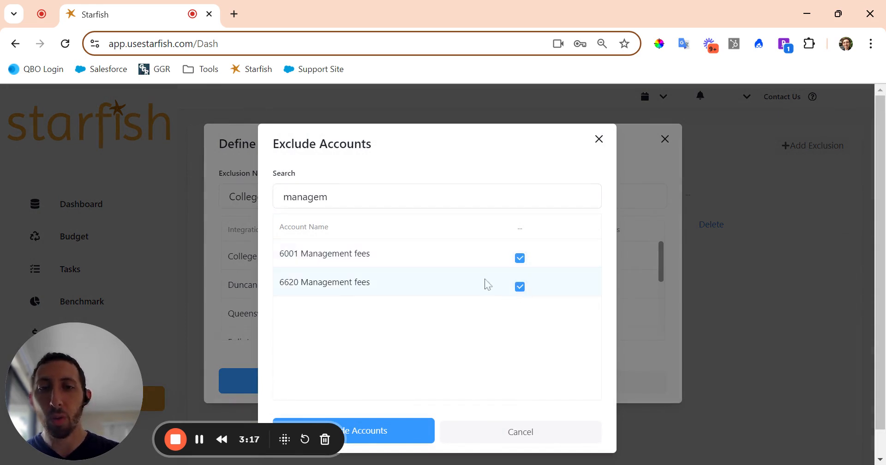
Search 'corporat', exclude accounts 8102 Corporate Labour and 8217 Corporate Training/Development, then clear the search.
{"action": "double_click", "coordinate": [306, 197]}
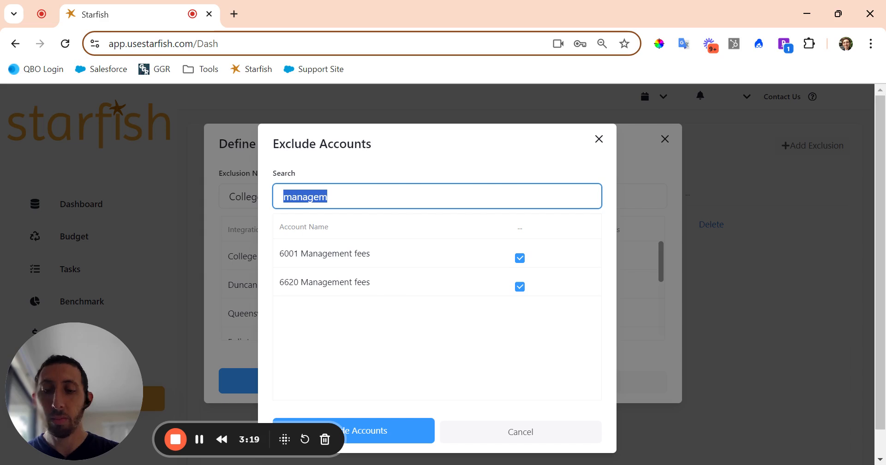
{"action": "type", "text": "corporat"}
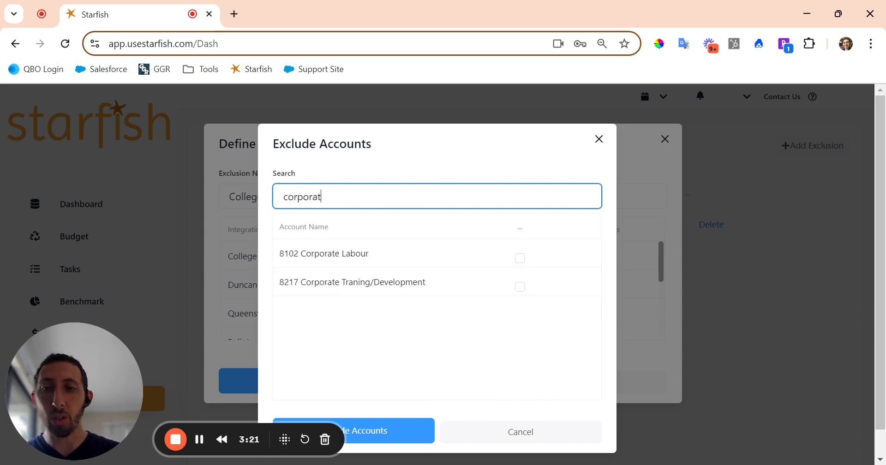
{"action": "left_click", "coordinate": [520, 258]}
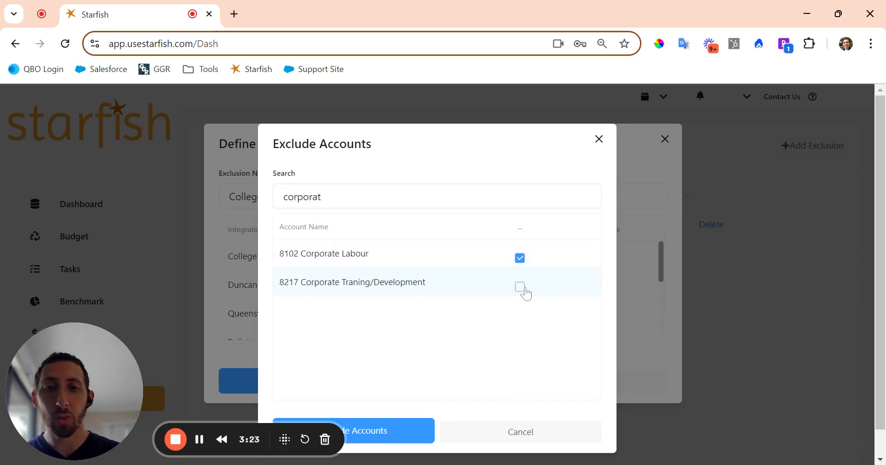
{"action": "left_click", "coordinate": [520, 286]}
{"action": "double_click", "coordinate": [316, 197]}
{"action": "key", "text": "BackSpace"}
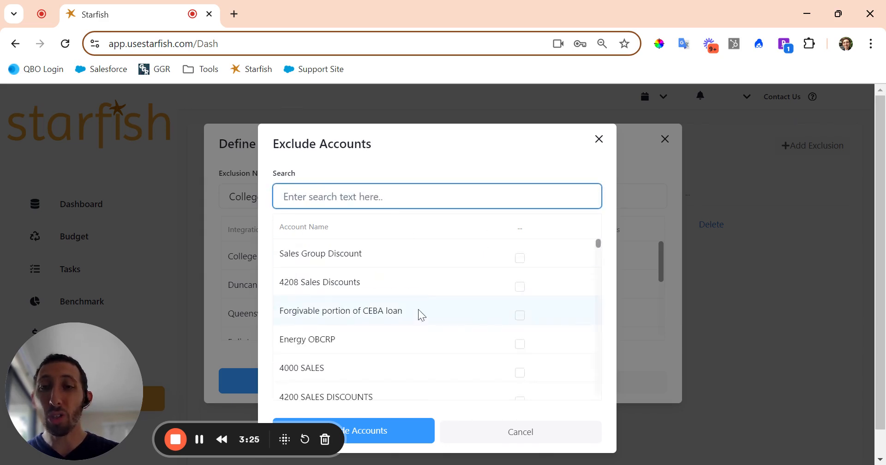
{"action": "scroll", "coordinate": [420, 315], "scroll_direction": "down", "scroll_amount": 10}
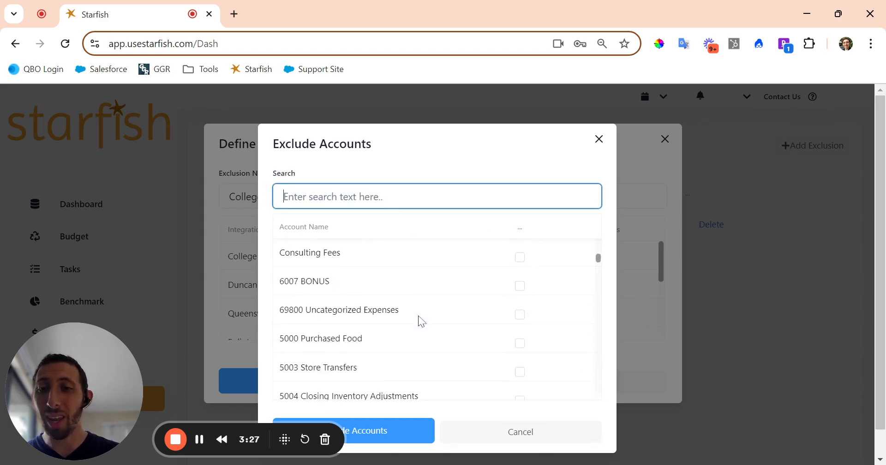
{"action": "scroll", "coordinate": [420, 318], "scroll_direction": "up", "scroll_amount": 10}
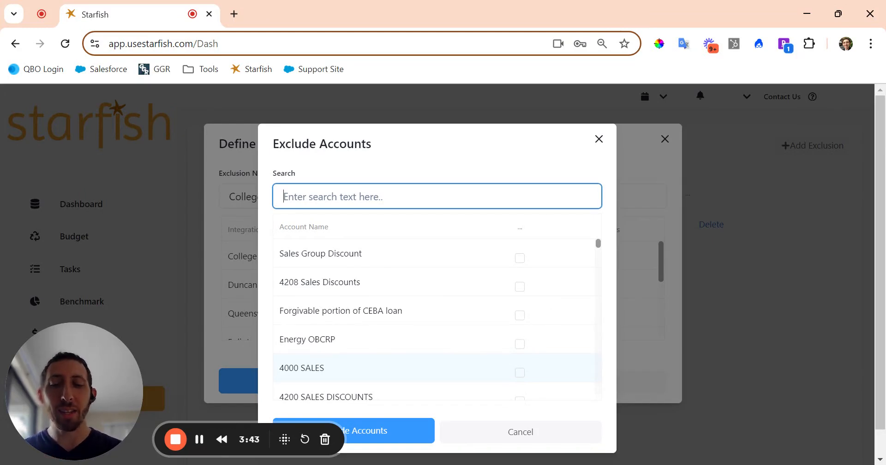
{"action": "left_click", "coordinate": [199, 439]}
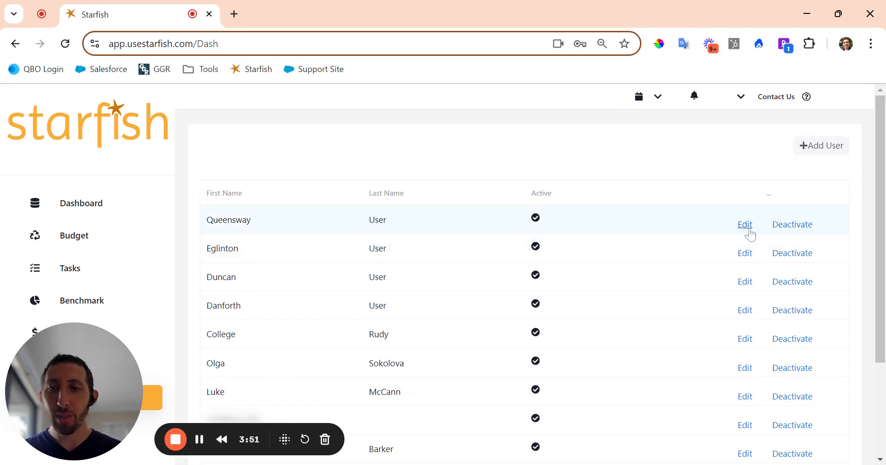
Open the Add a User form from the Users page.
{"action": "left_click", "coordinate": [813, 157]}
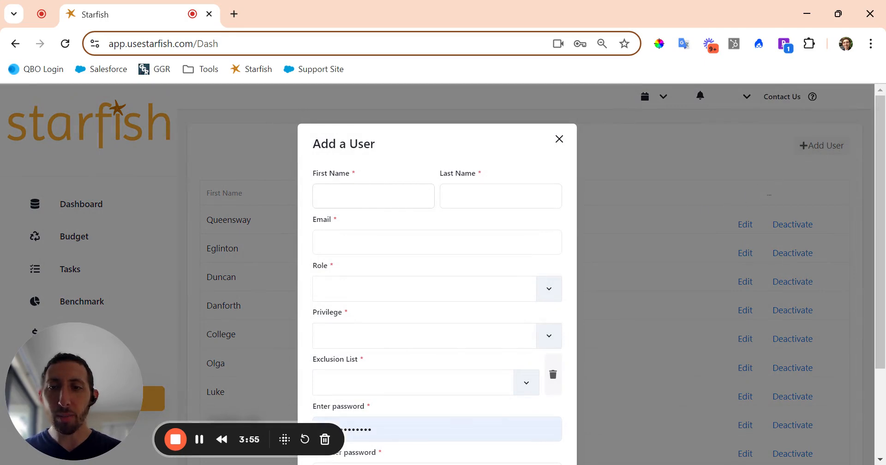
Enter the new user's first name, last name and work e-mail address, correcting typos.
{"action": "left_click", "coordinate": [374, 197]}
{"action": "key", "text": "Tab"}
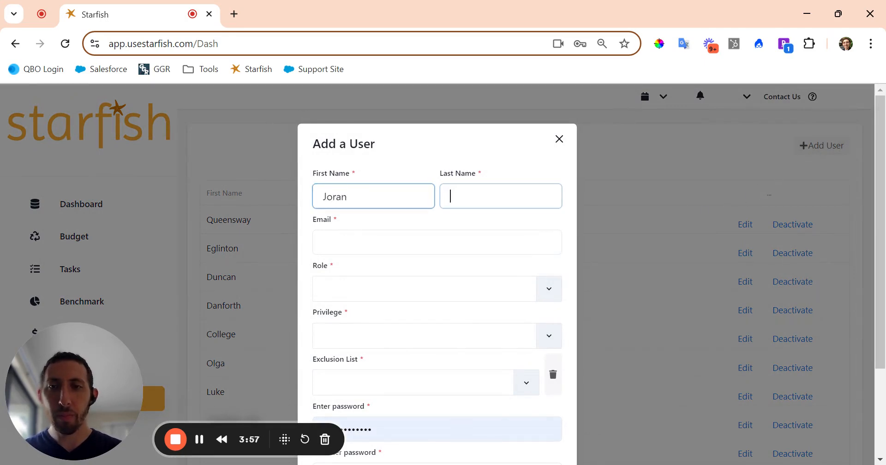
{"action": "left_click", "coordinate": [336, 196]}
{"action": "type", "text": "d"}
{"action": "key", "text": "Tab"}
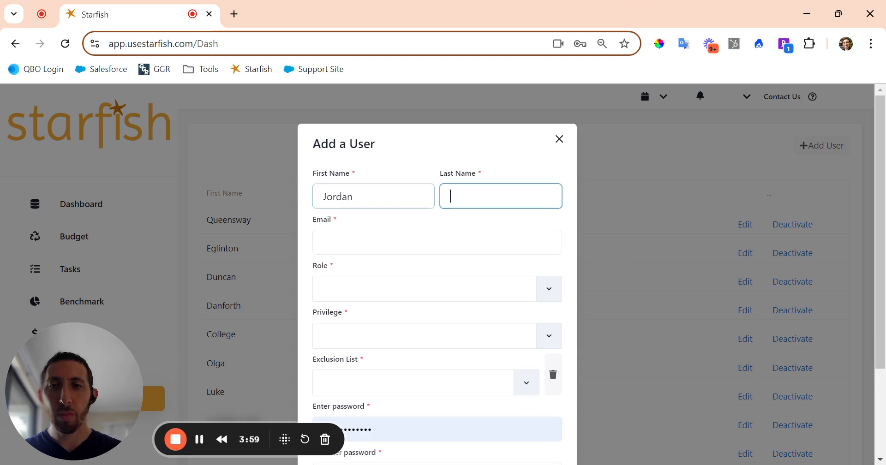
{"action": "key", "text": "Tab"}
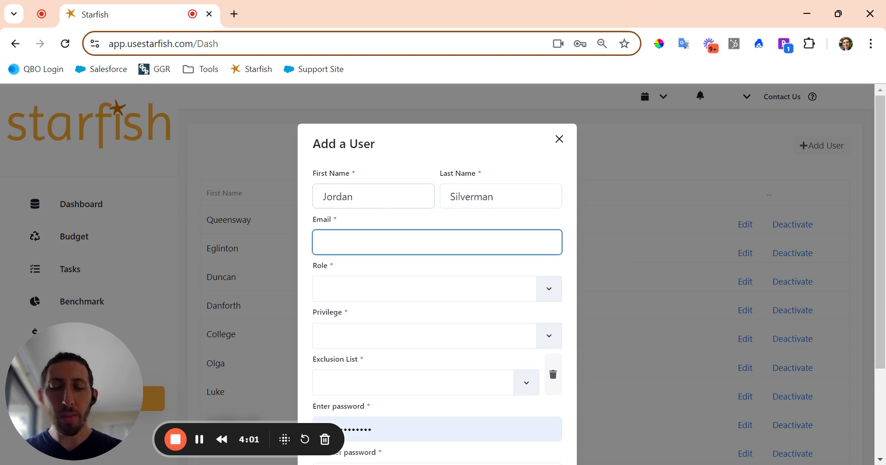
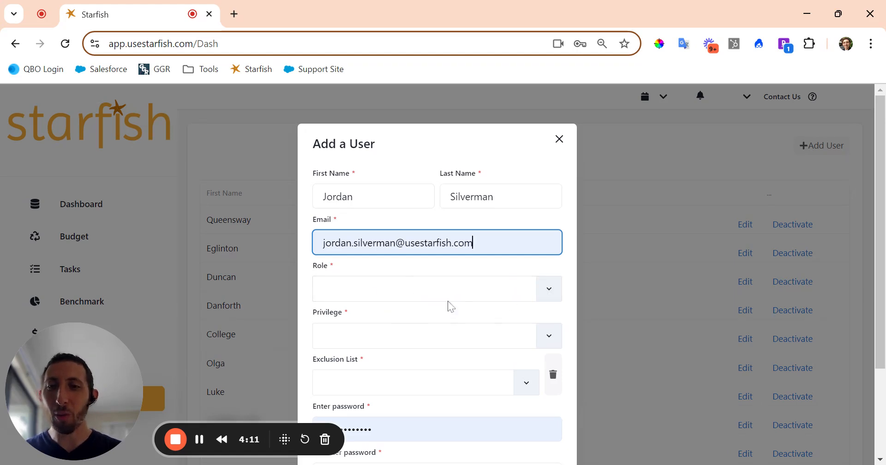
Assign the Managers exclusion list to the new user, leaving the role unset.
{"action": "left_click", "coordinate": [519, 288]}
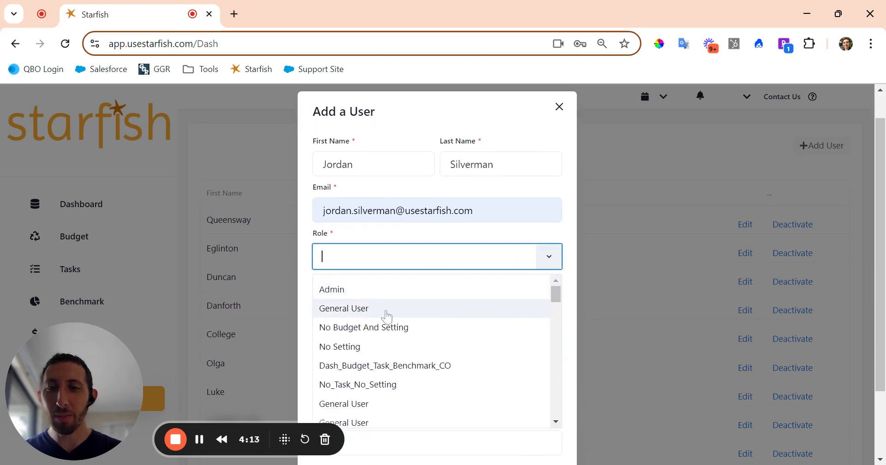
{"action": "left_click", "coordinate": [404, 239]}
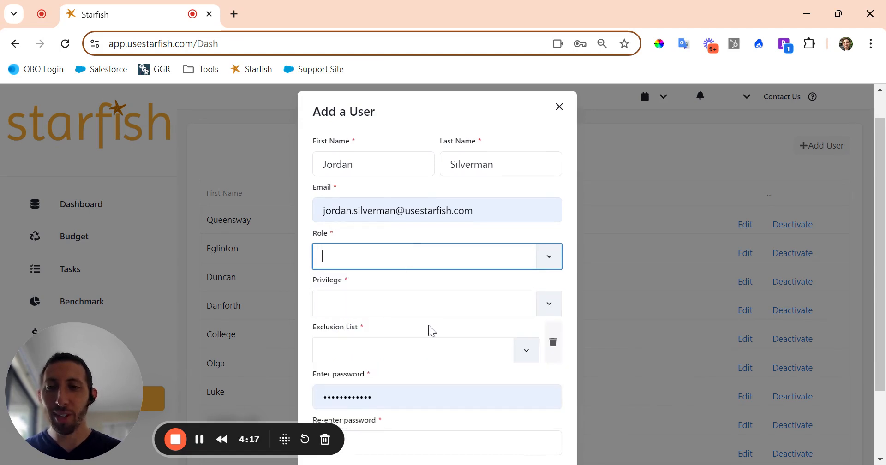
{"action": "scroll", "coordinate": [429, 330], "scroll_direction": "down", "scroll_amount": 1}
{"action": "left_click", "coordinate": [457, 309]}
{"action": "left_click", "coordinate": [358, 343]}
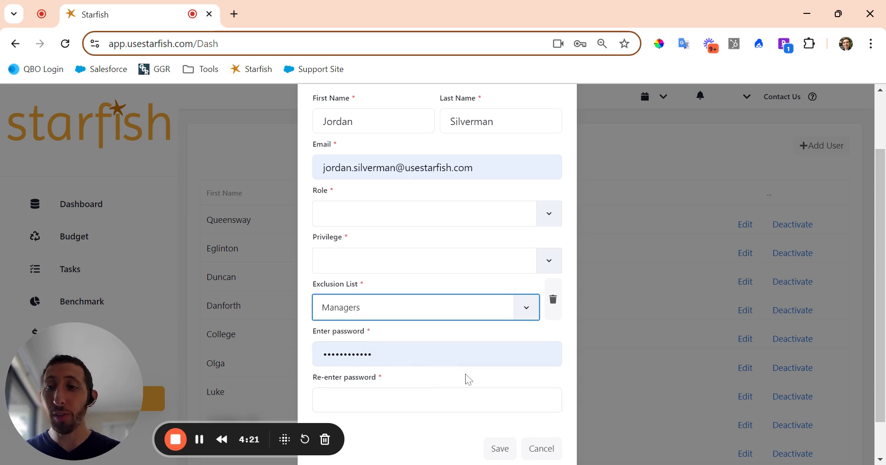
{"action": "scroll", "coordinate": [466, 378], "scroll_direction": "up", "scroll_amount": 2}
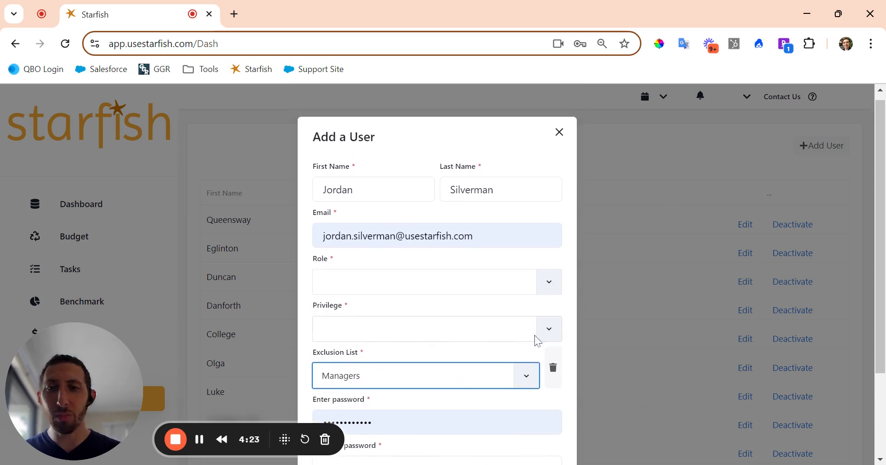